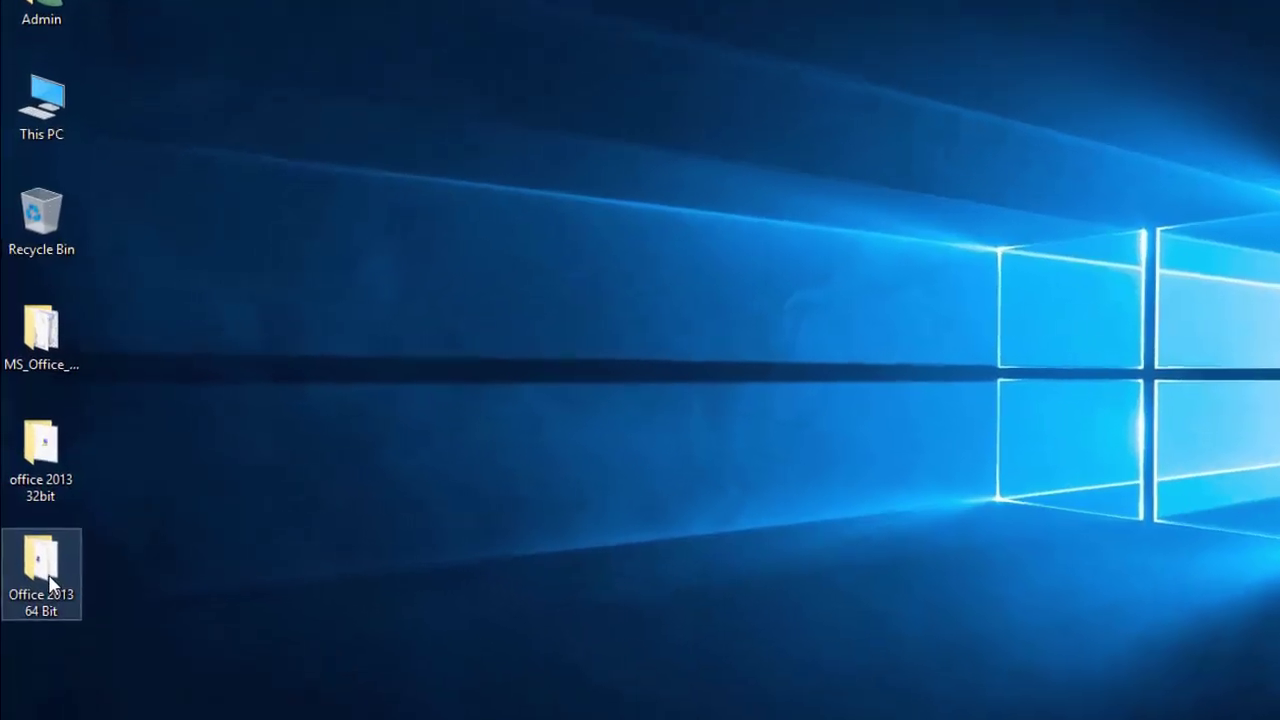
- Launch setup from the Office Standard 2013 folder inside the desktop folder Office 2013 64 Bit
double_click(38, 530)
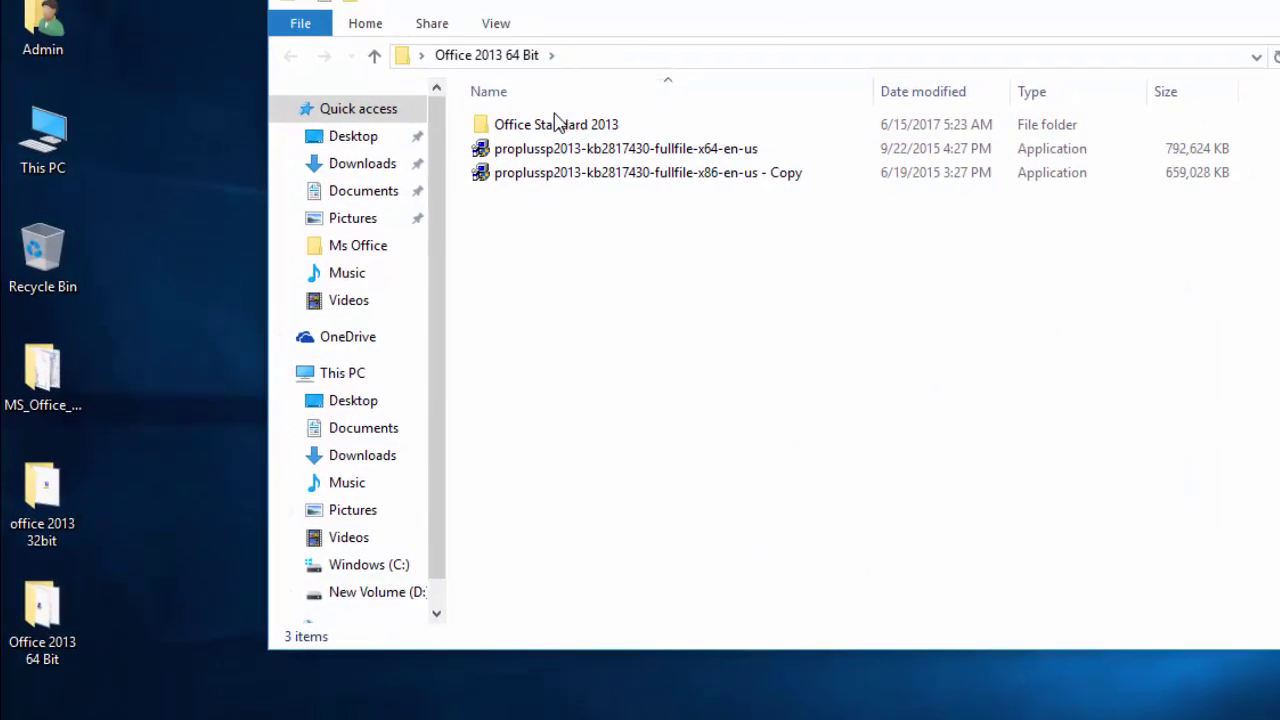
left_click(589, 91)
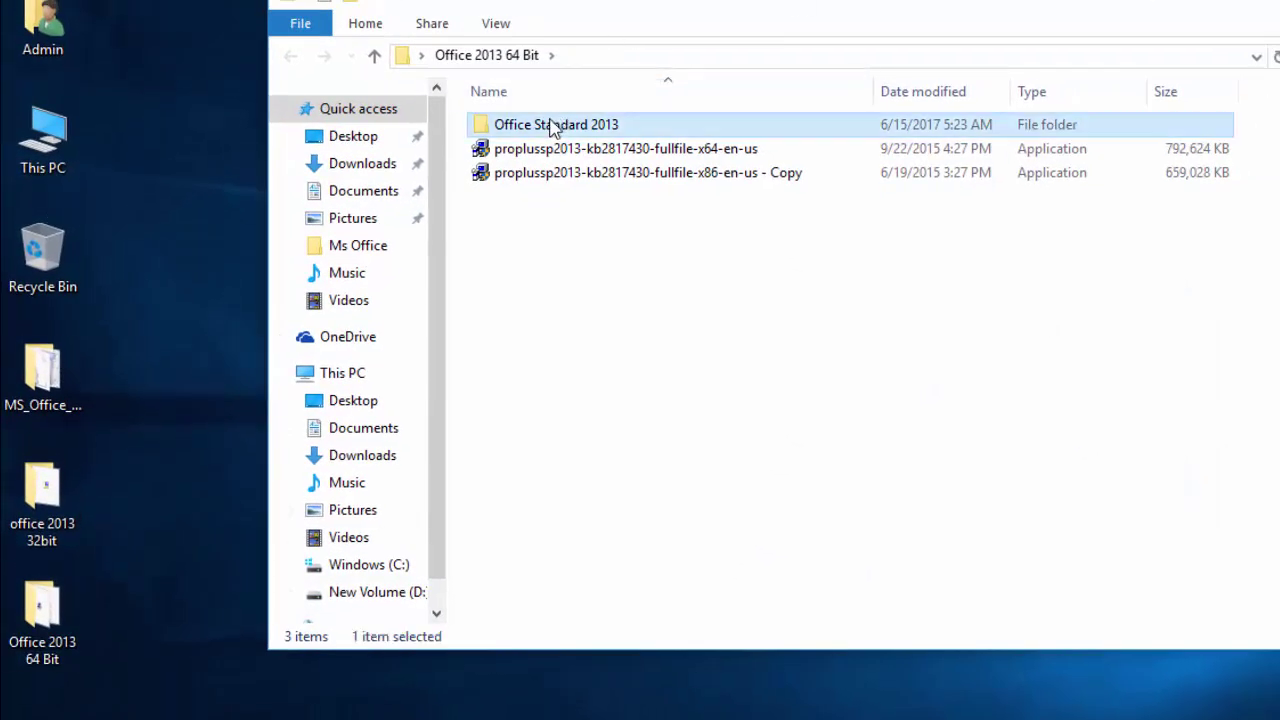
double_click(553, 126)
double_click(510, 582)
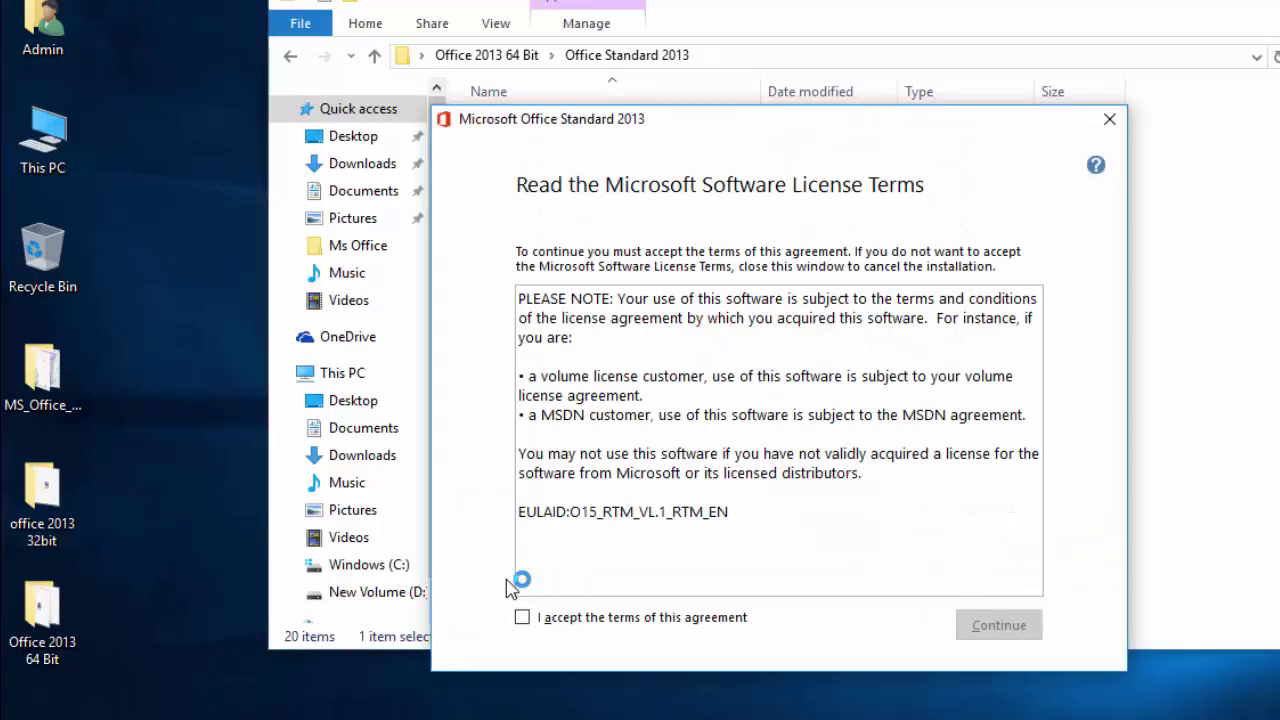
- Accept the license terms and try to install Microsoft Office Standard 2013, closing the installer and its folder window at the end
left_click(678, 621)
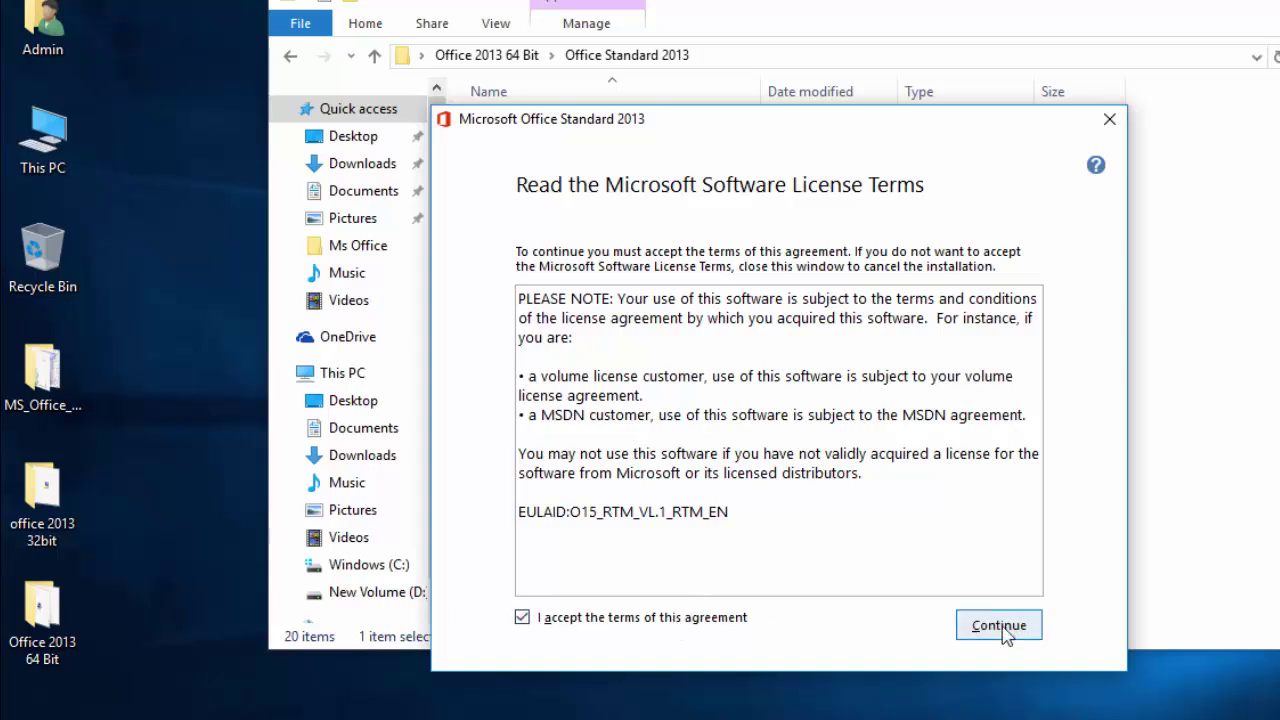
left_click(1002, 630)
left_click(818, 356)
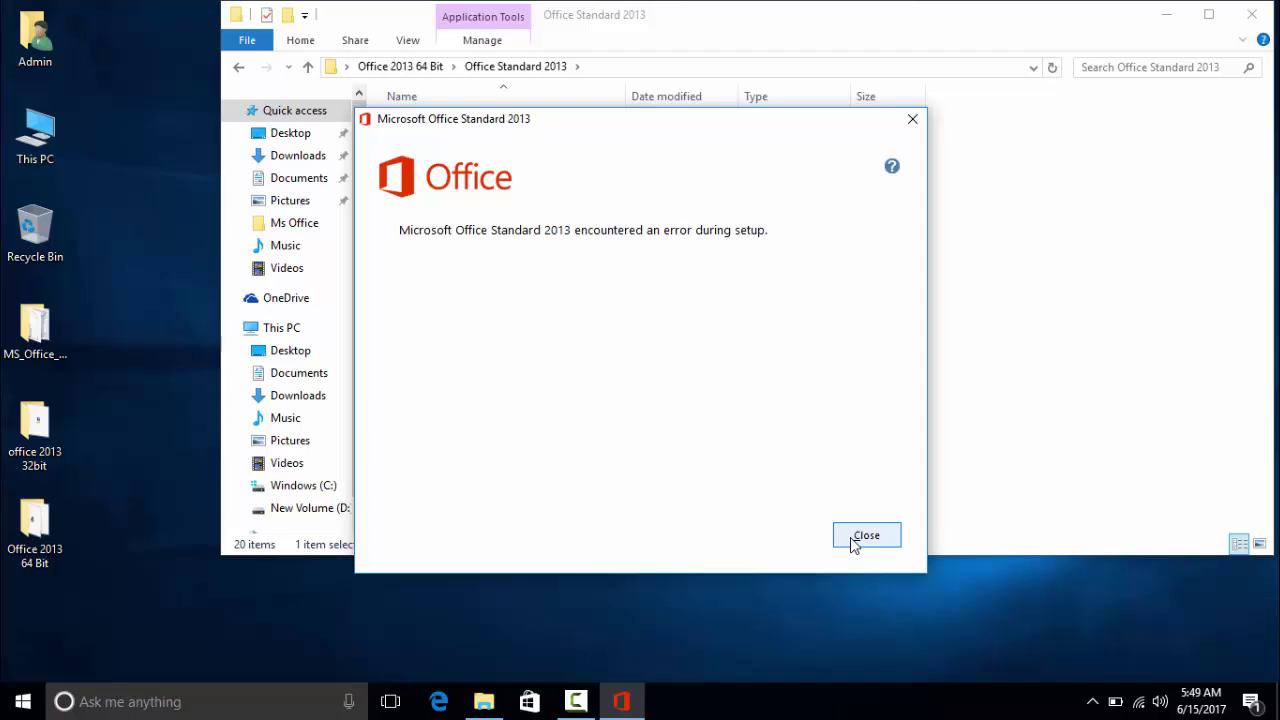
left_click(852, 540)
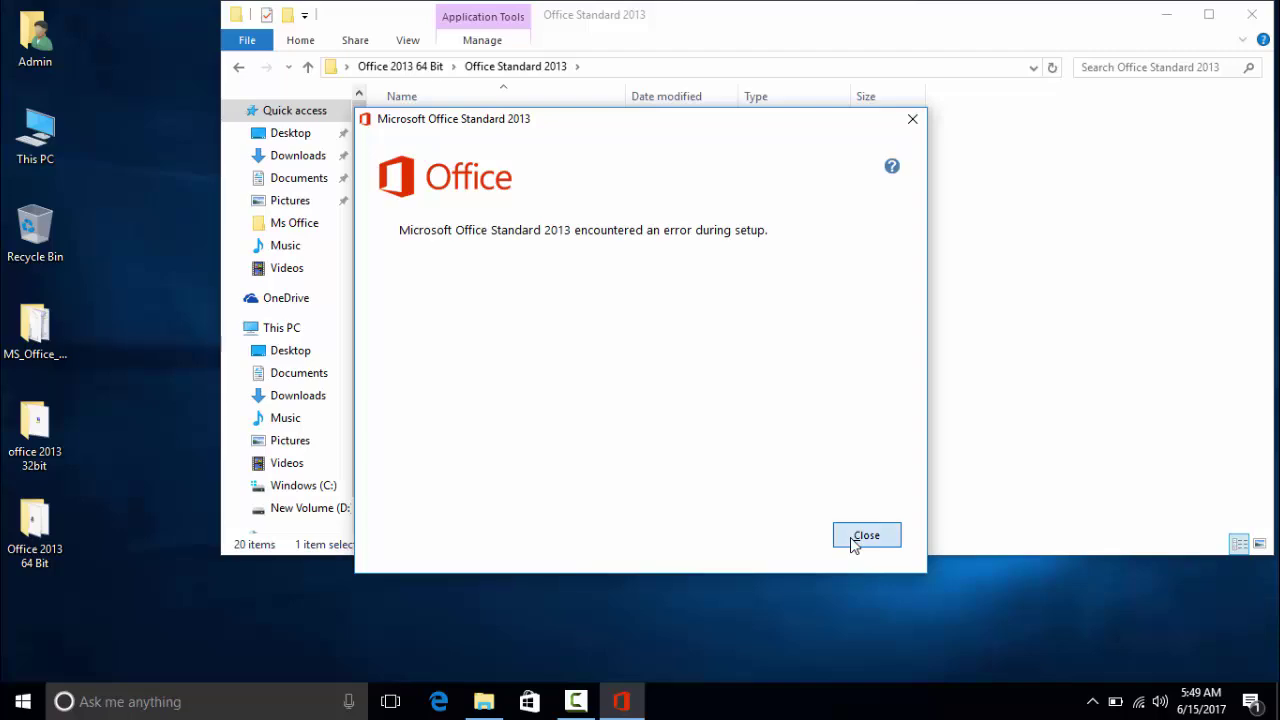
left_click(1250, 16)
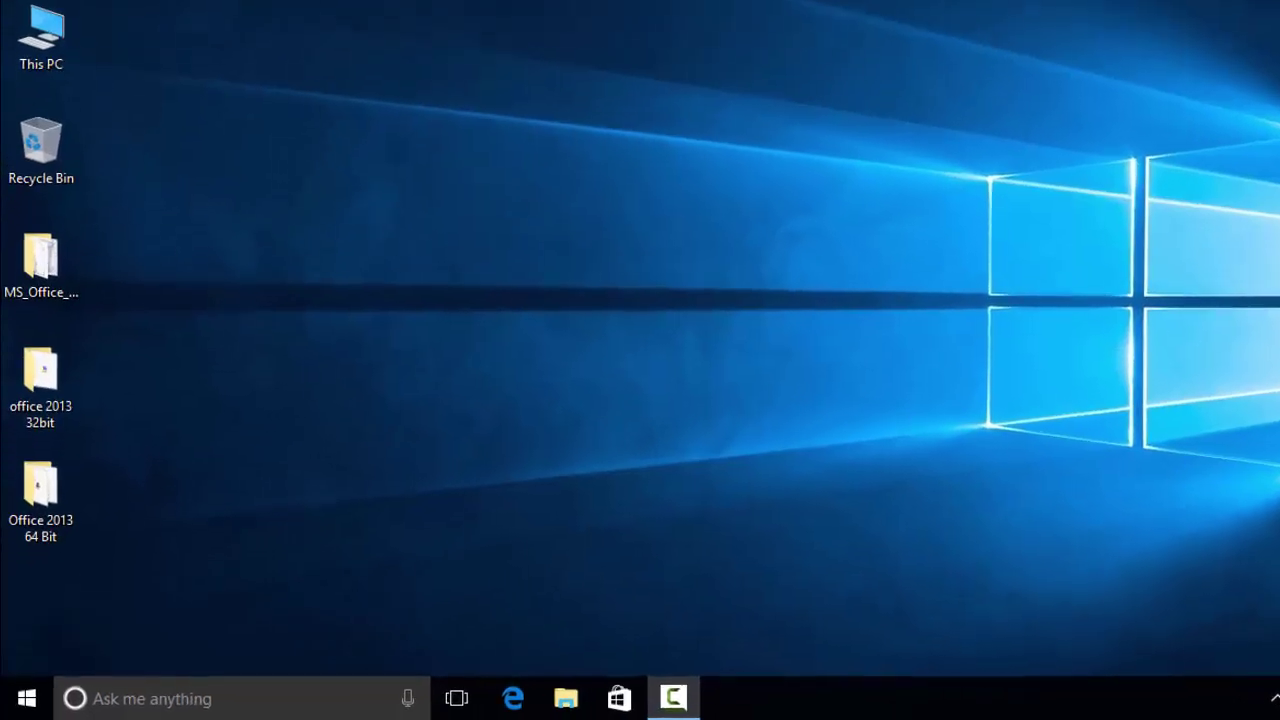
- Run the command control to open Control Panel, and open Schedule tasks by searching for "task"
key("super+r")
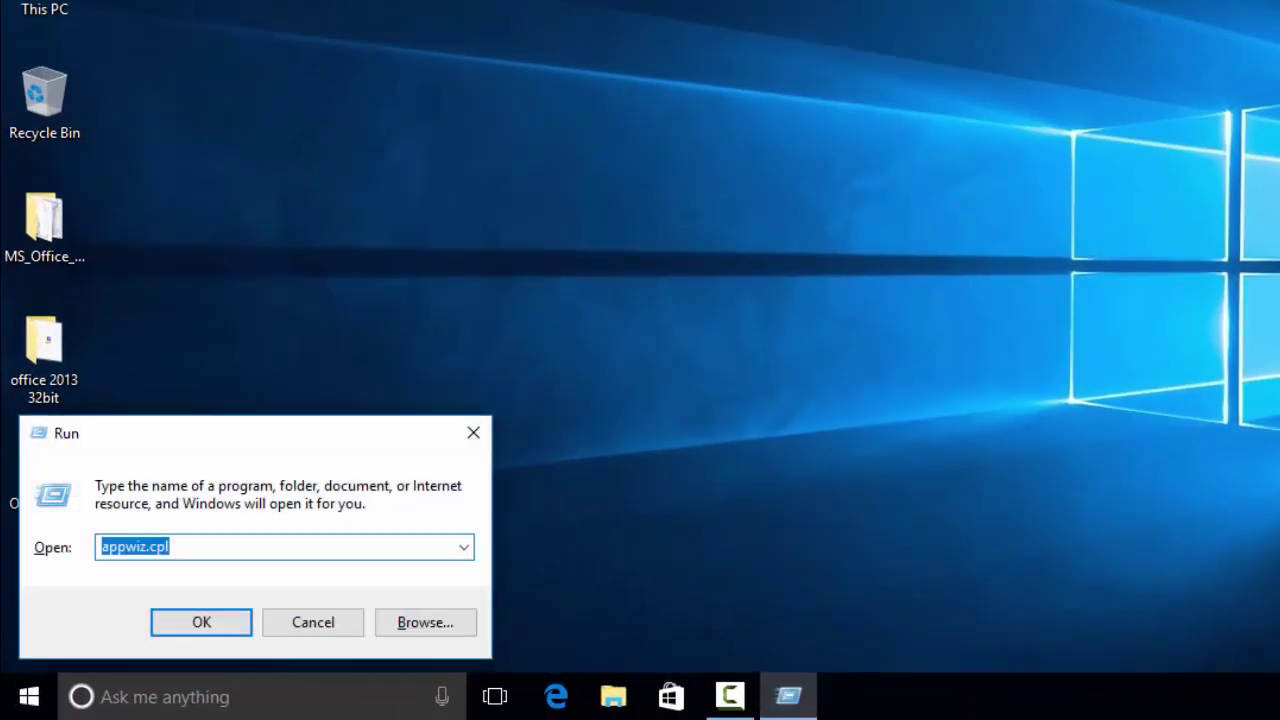
type("control")
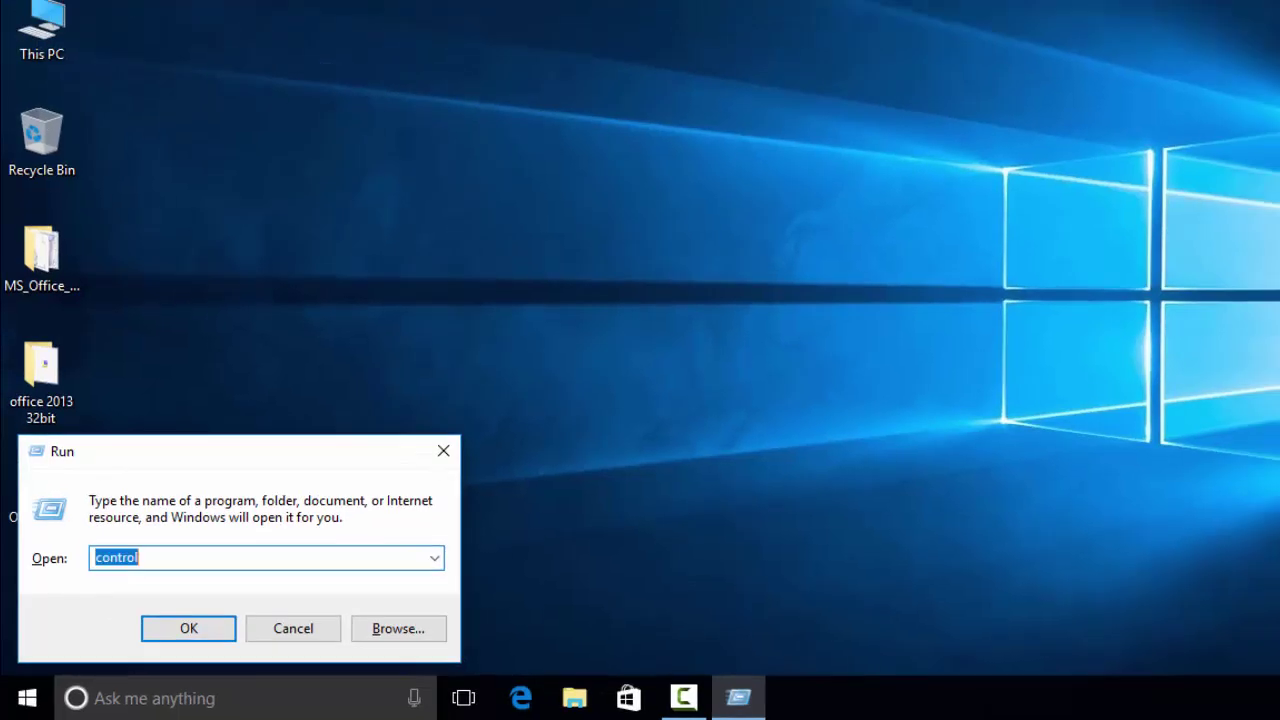
key("Return")
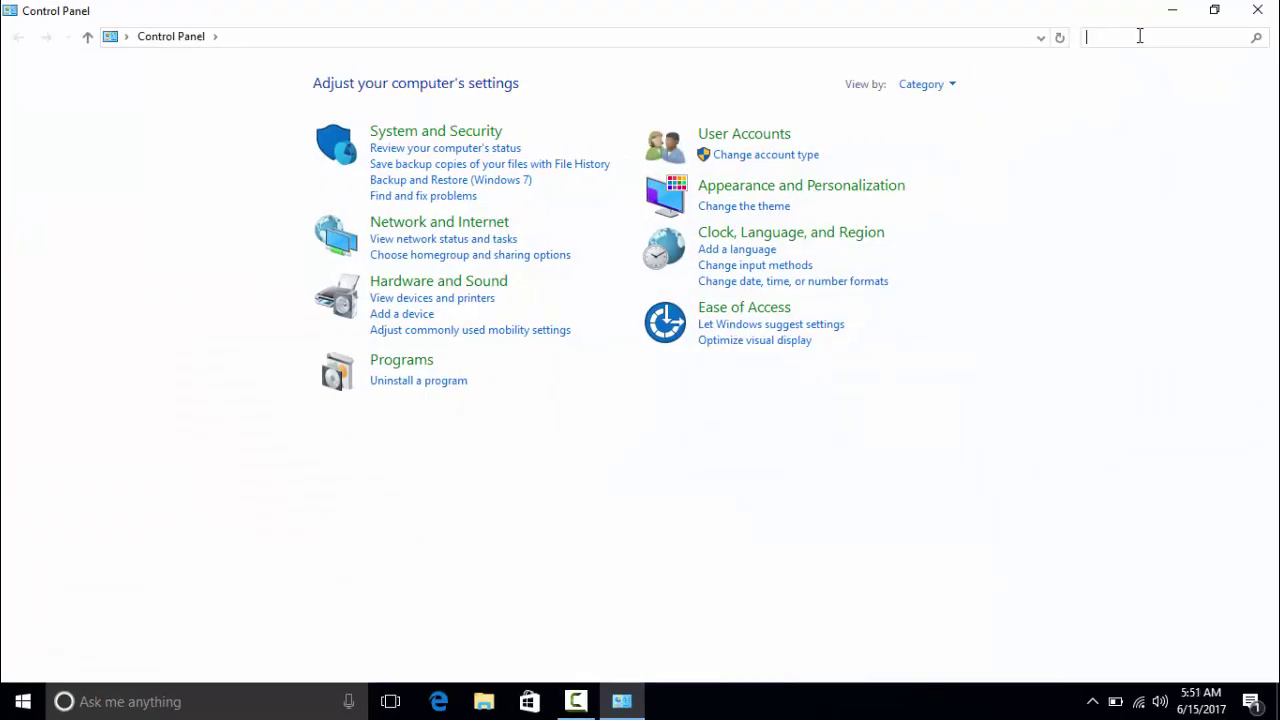
type("task")
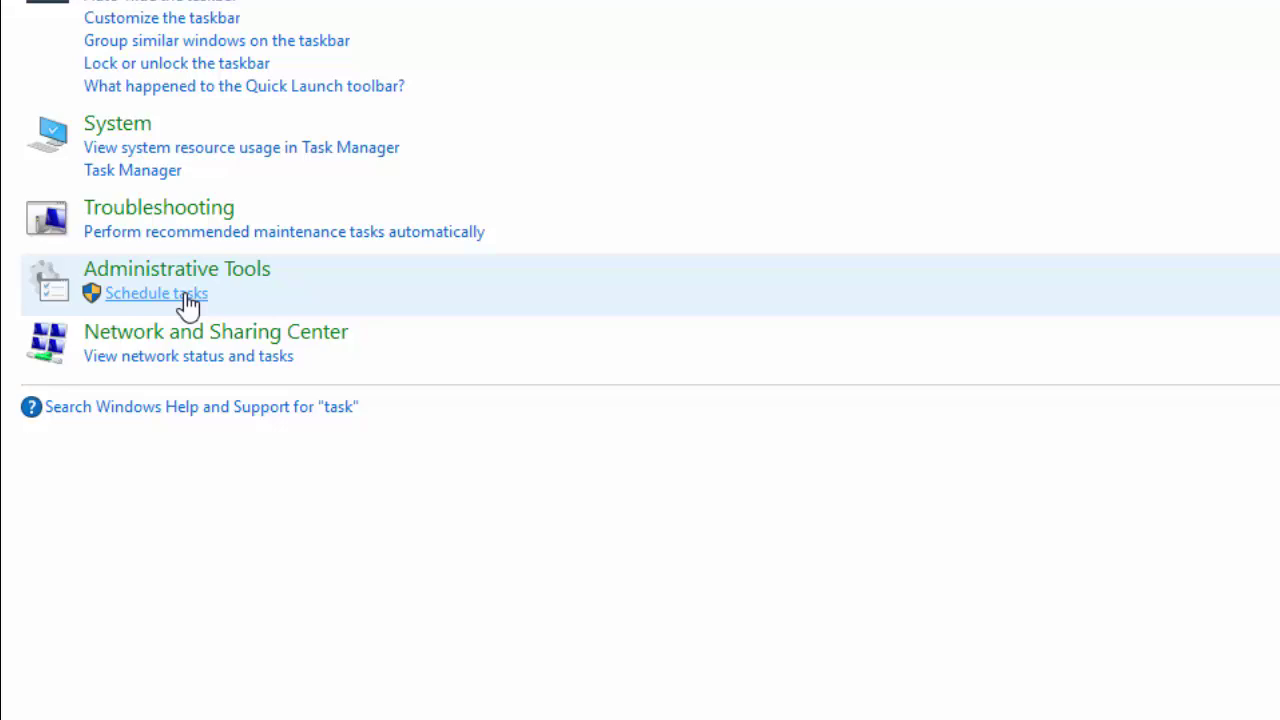
left_click(186, 296)
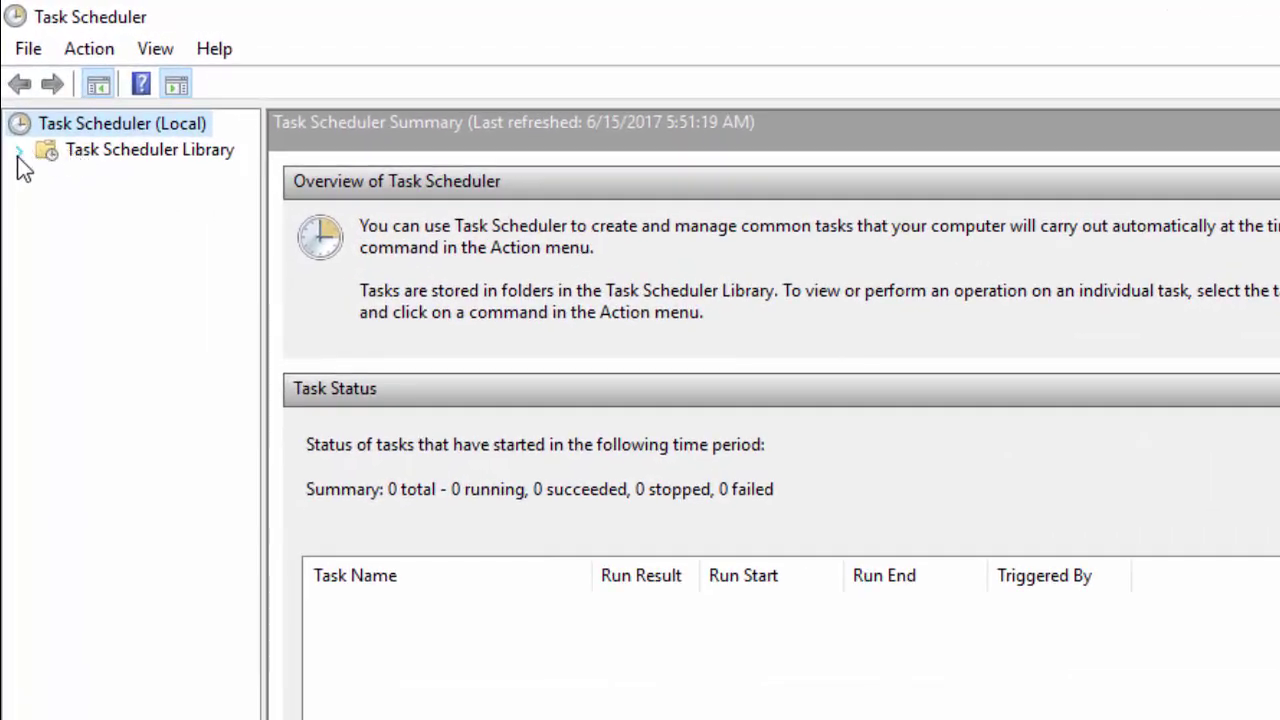
- Delete the Office task folder under Microsoft in the Task Scheduler Library
left_click(17, 154)
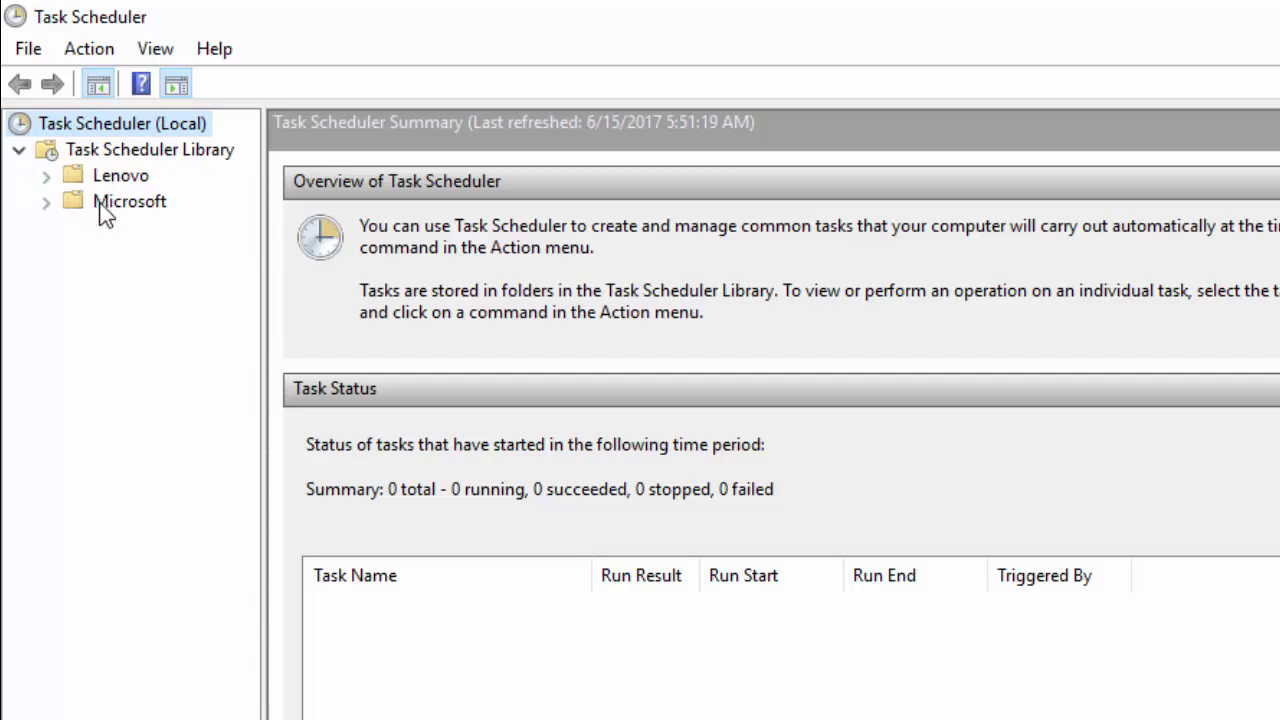
left_click(46, 201)
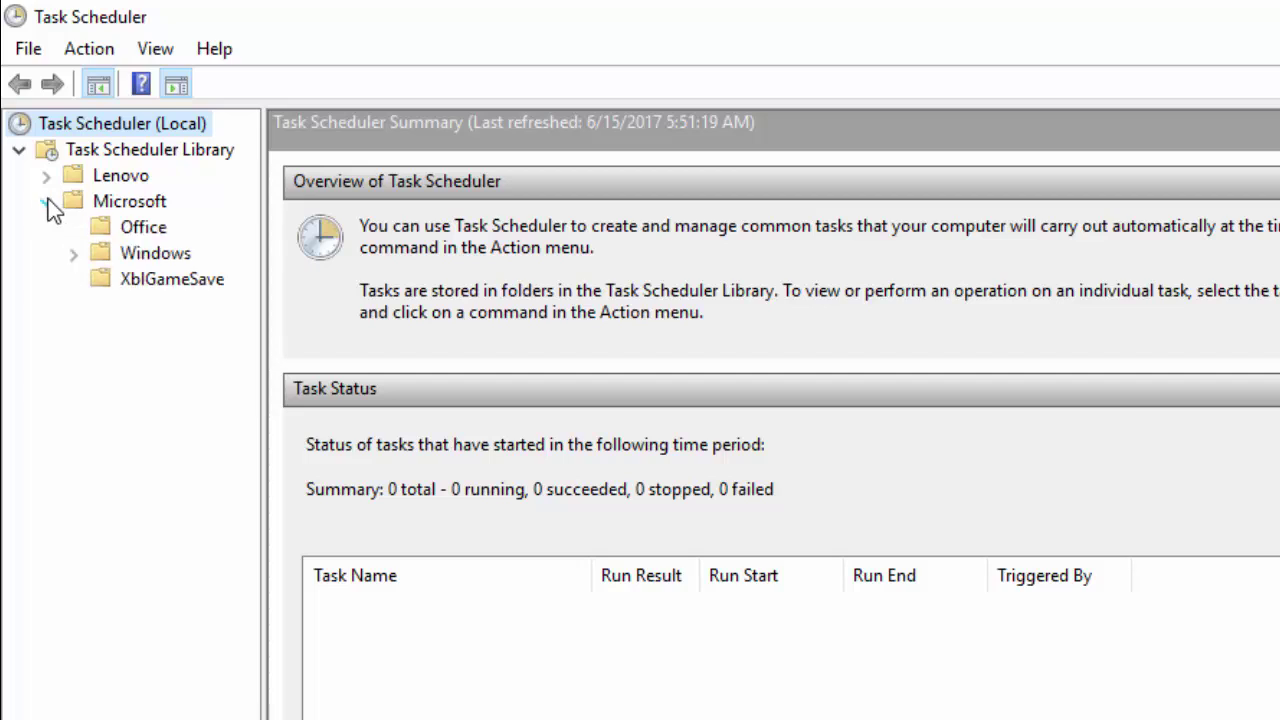
left_click(140, 236)
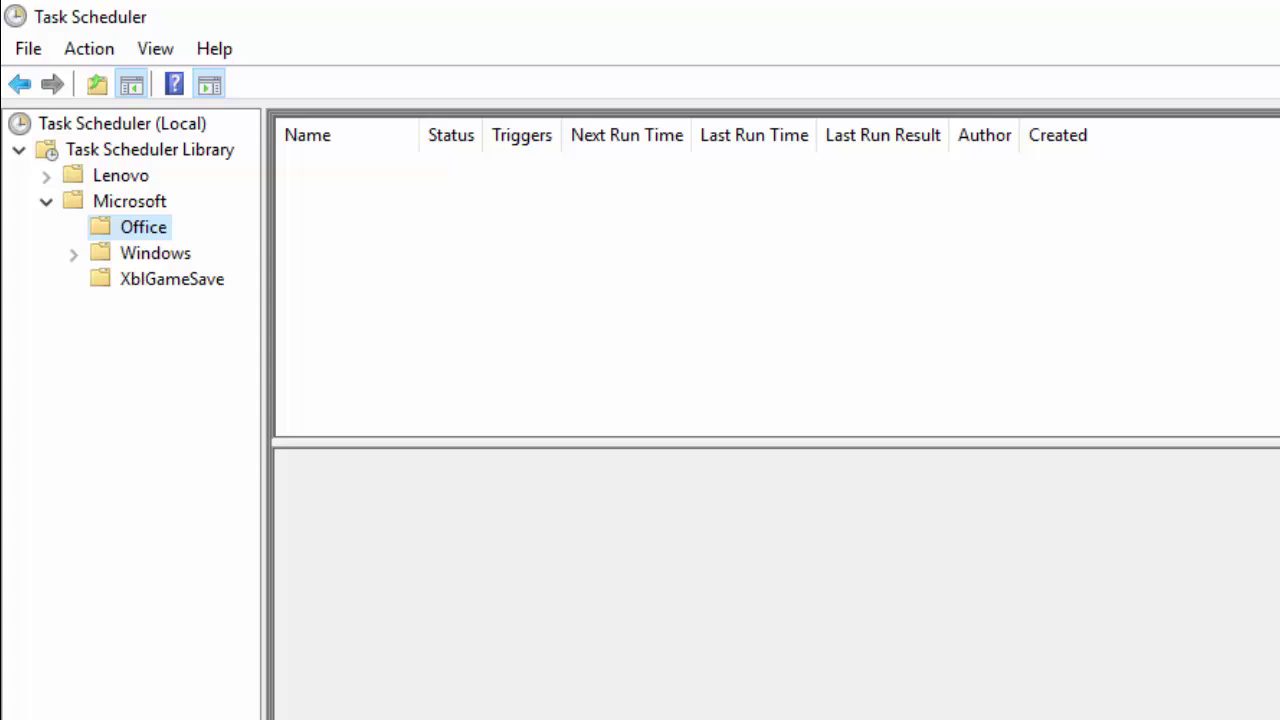
right_click(137, 228)
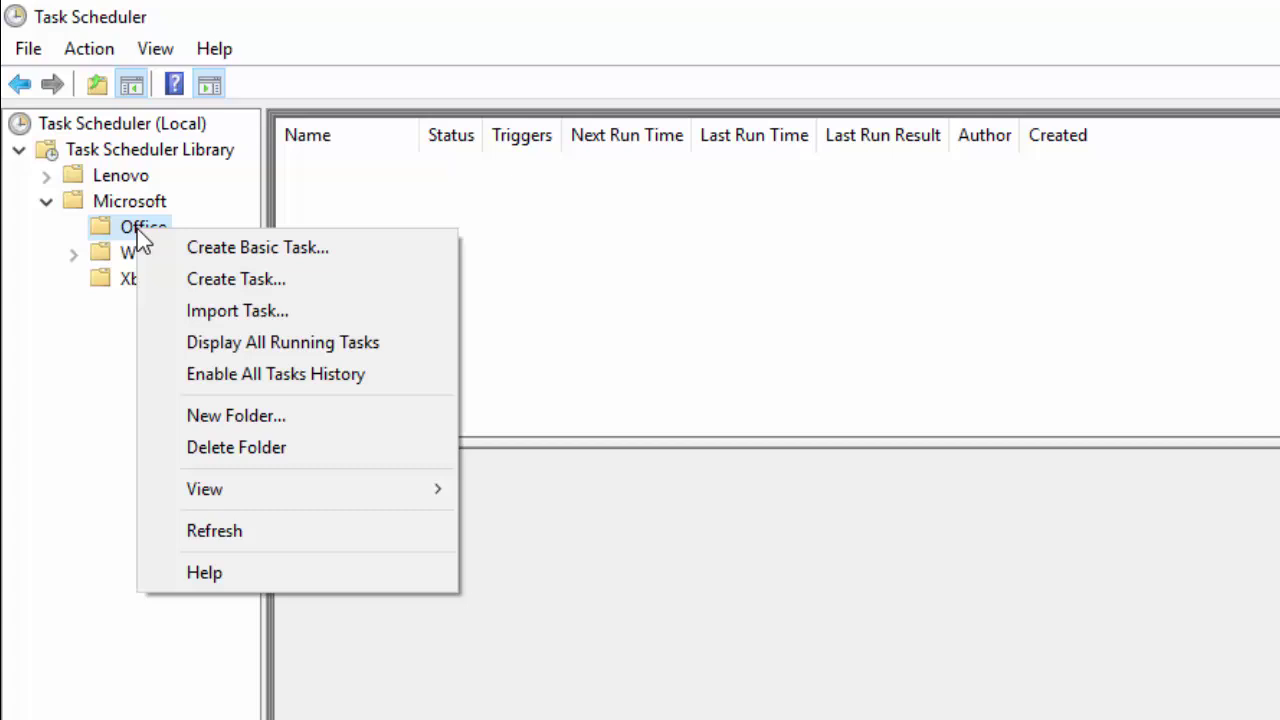
left_click(218, 449)
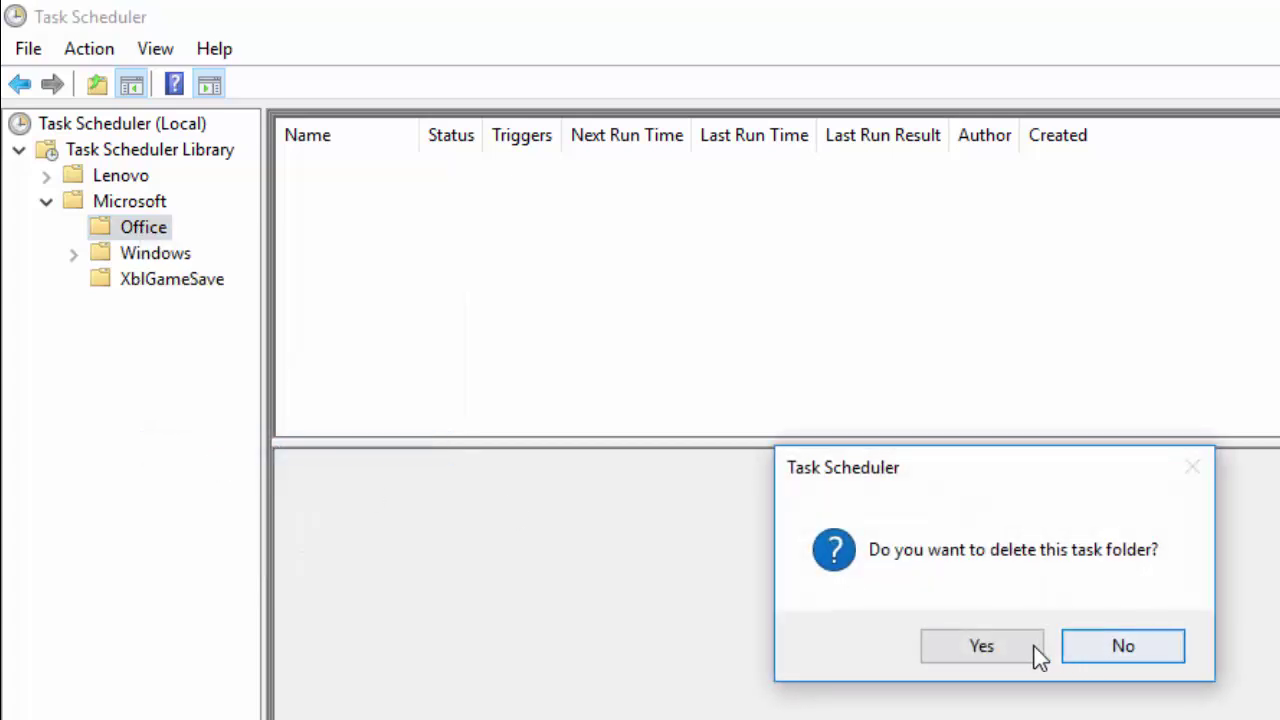
left_click(999, 644)
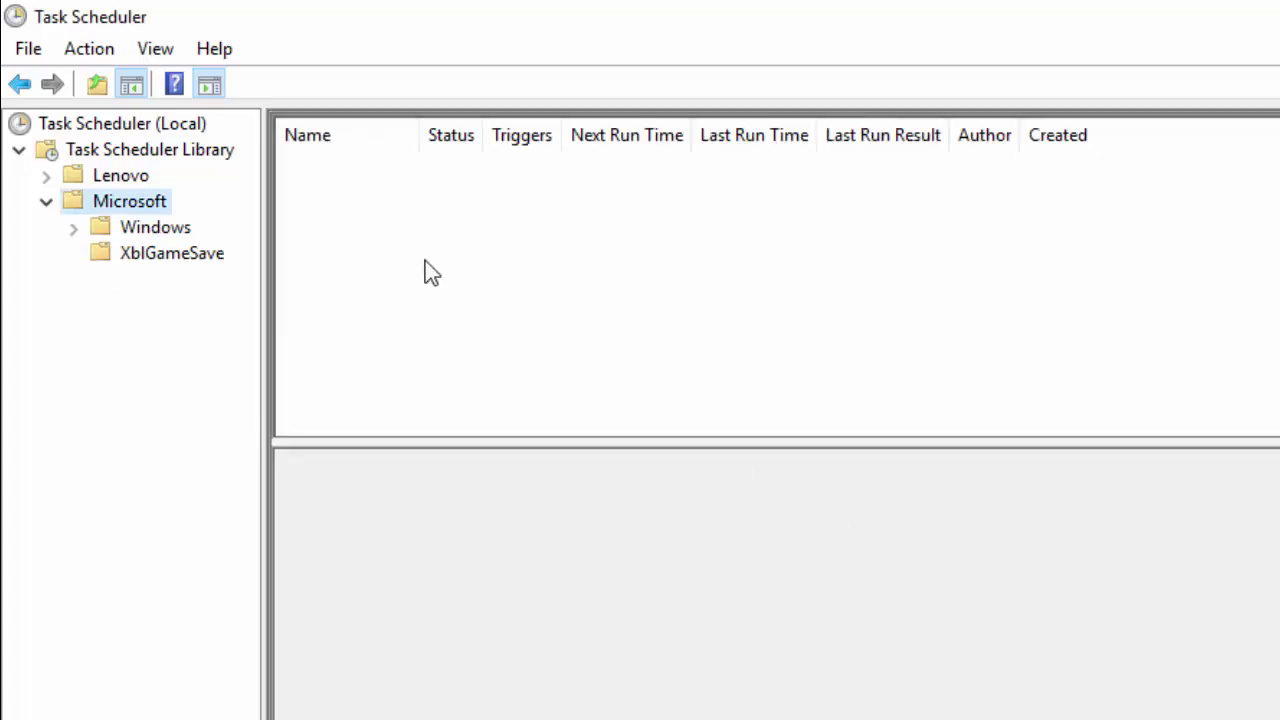
- Exit Task Scheduler and close Control Panel
left_click(24, 52)
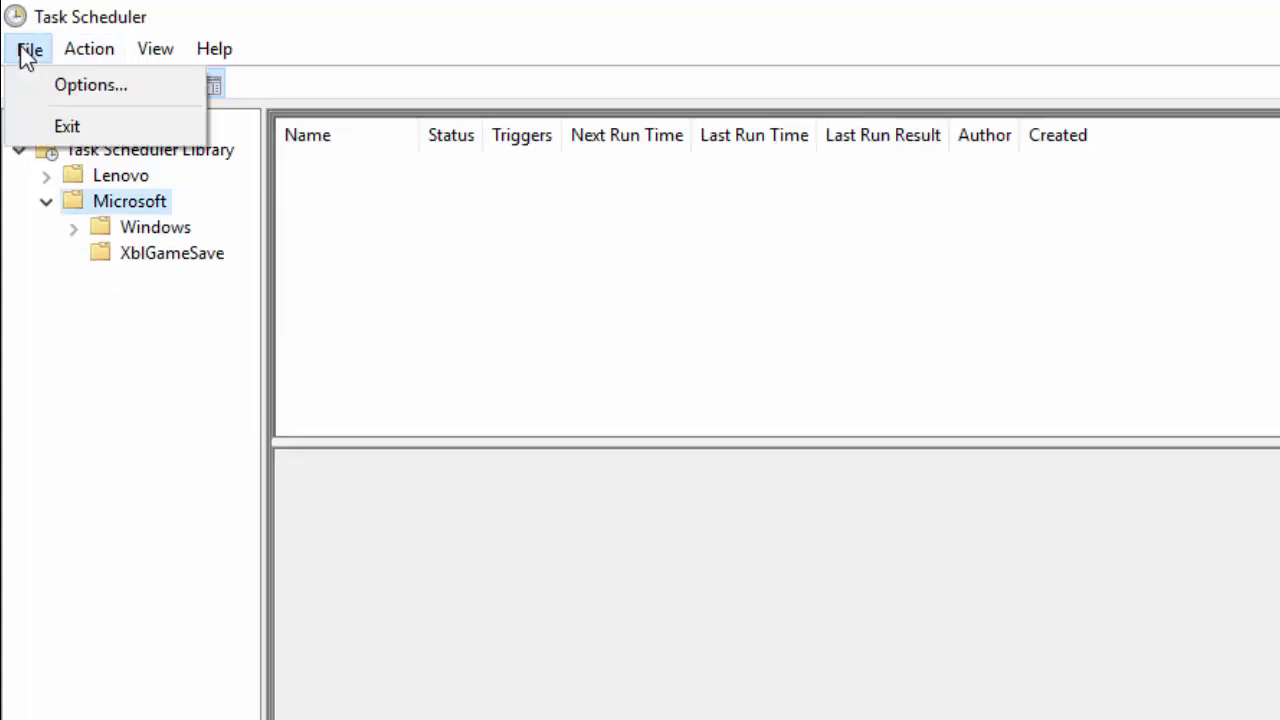
left_click(60, 122)
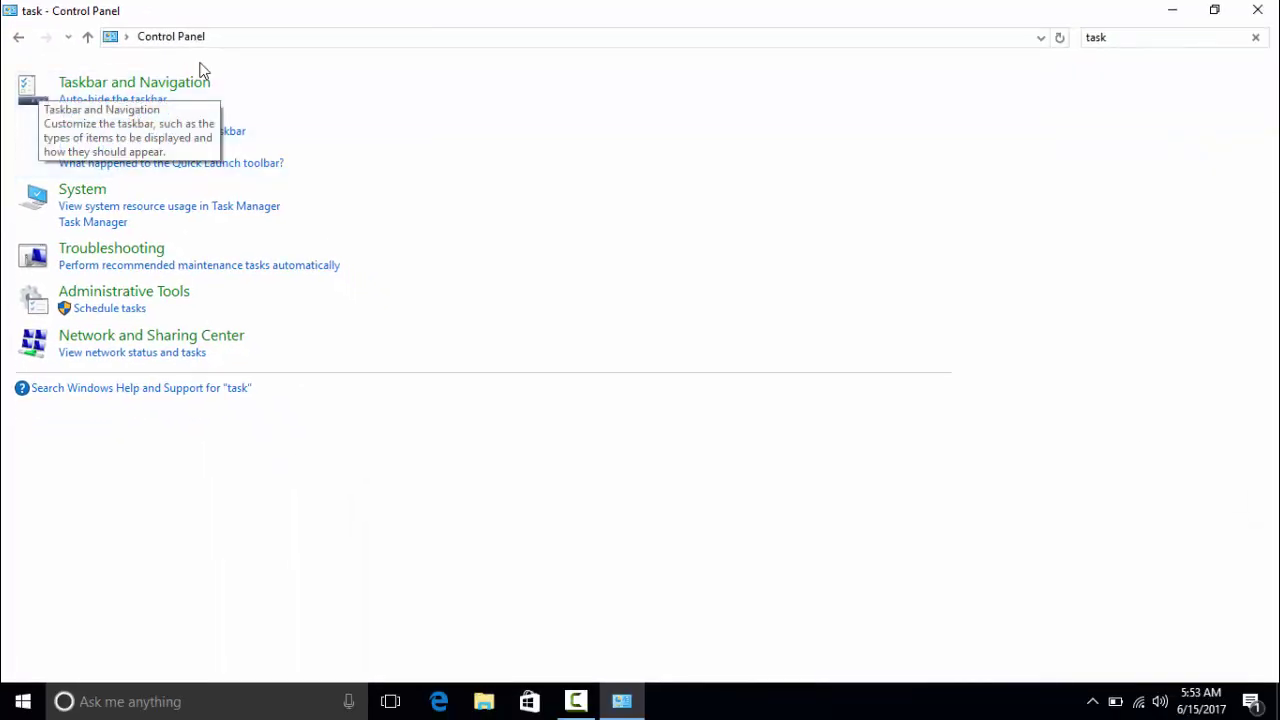
left_click(1262, 10)
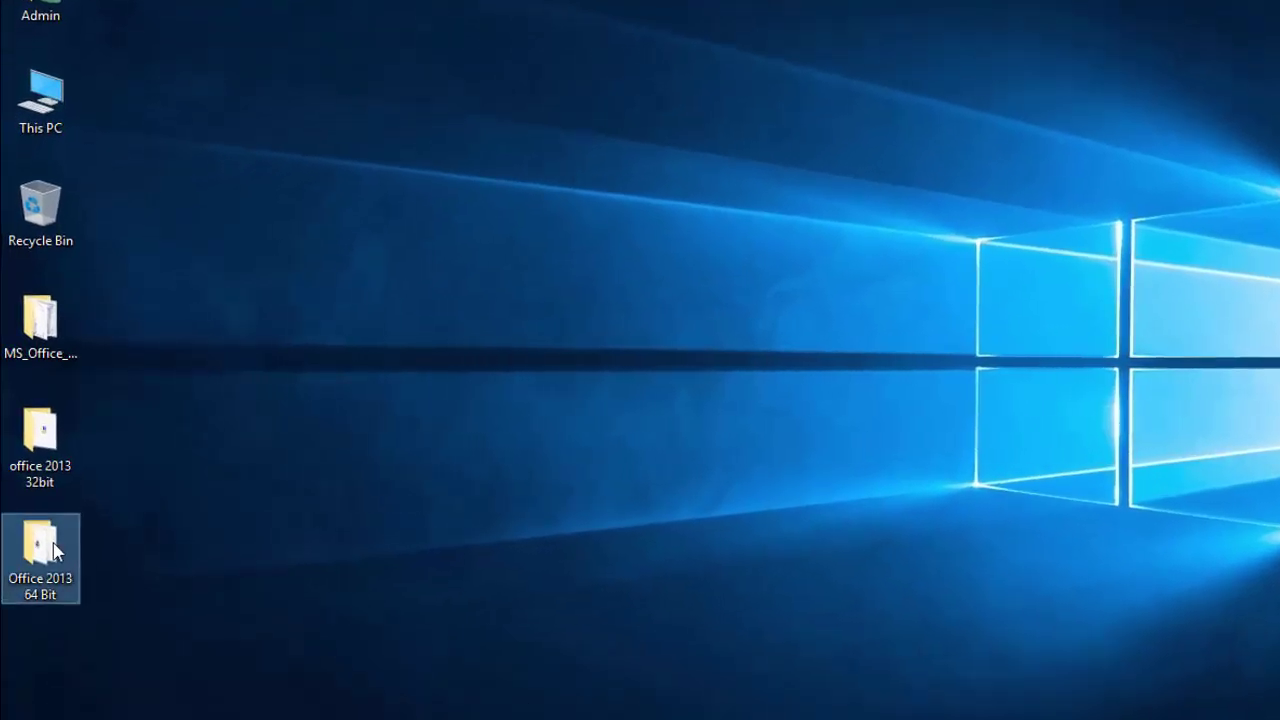
- Start the Office Standard 2013 setup application again from the Office 2013 64 Bit folder on the desktop
double_click(36, 522)
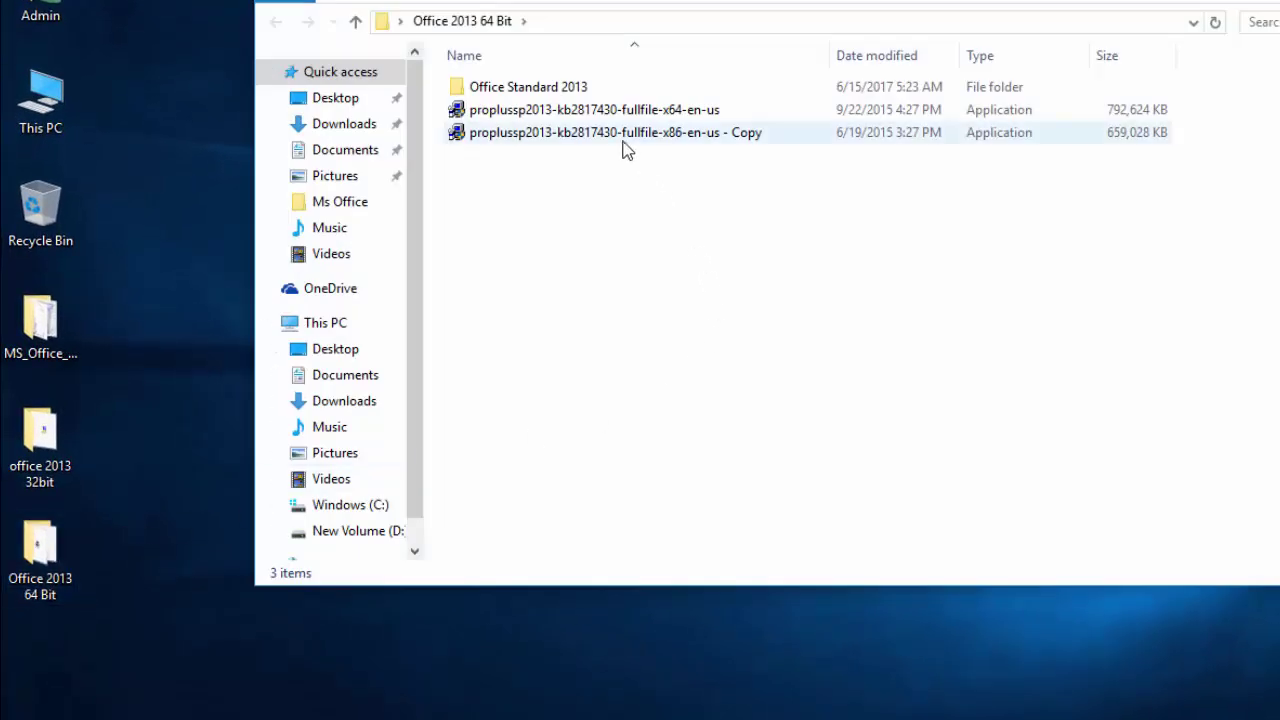
double_click(580, 87)
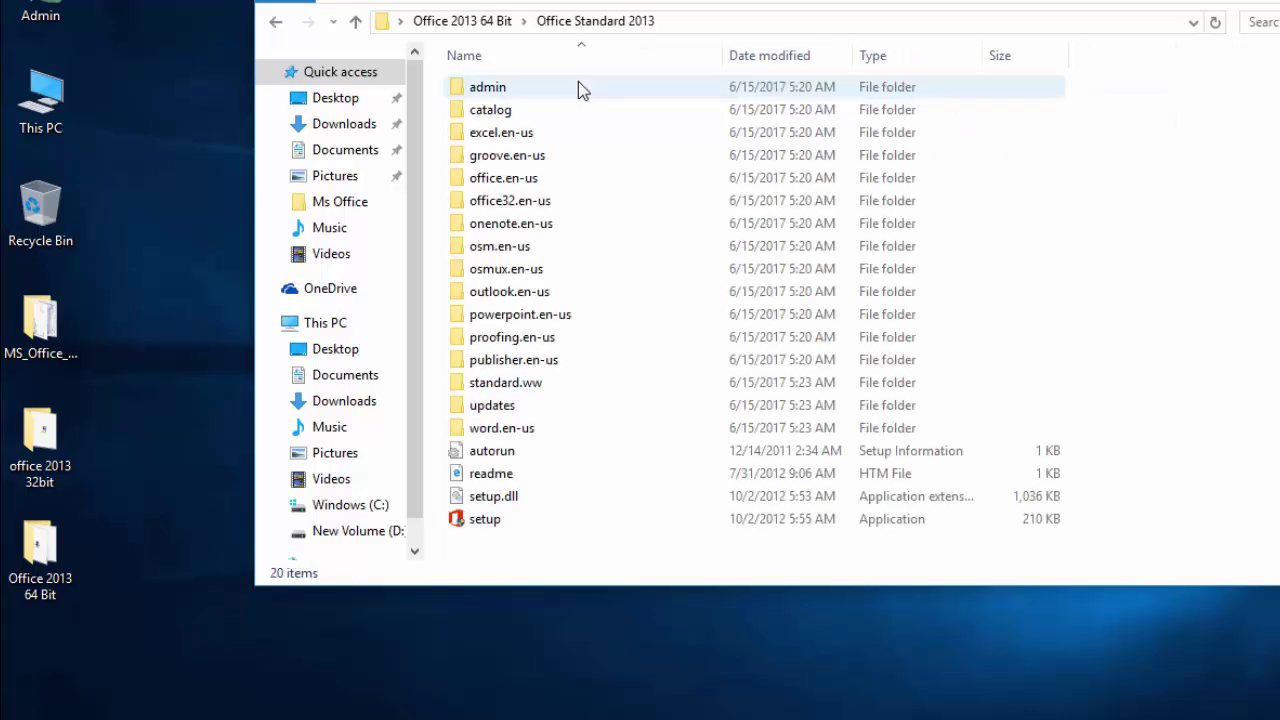
left_click(465, 528)
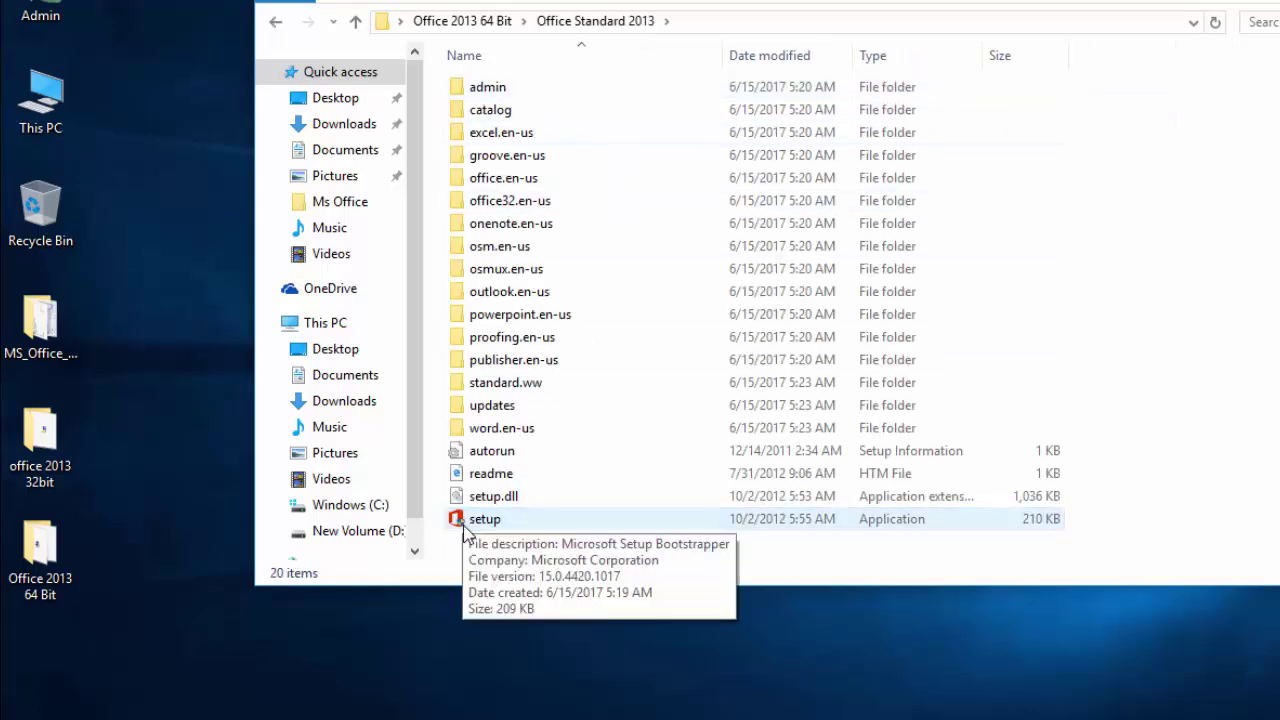
double_click(480, 519)
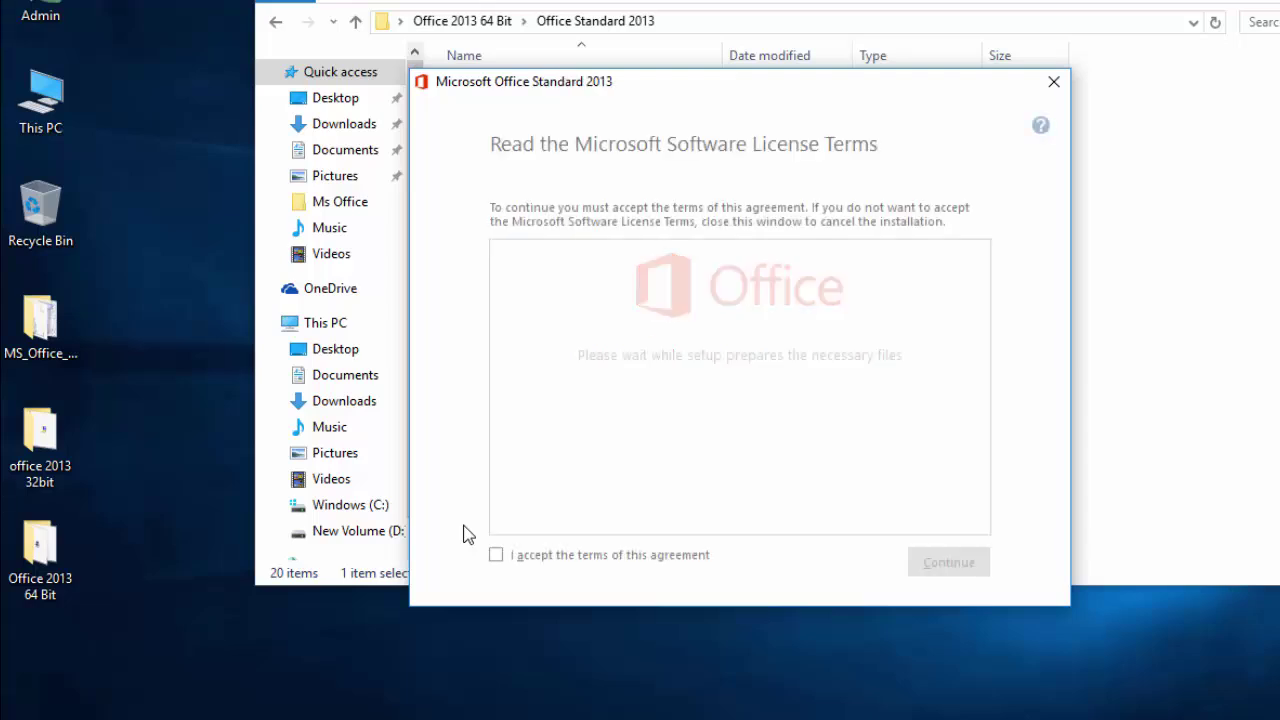
- Accept the license terms and start the Microsoft Office Standard 2013 installation with the Install Now option
left_click(519, 559)
left_click(958, 563)
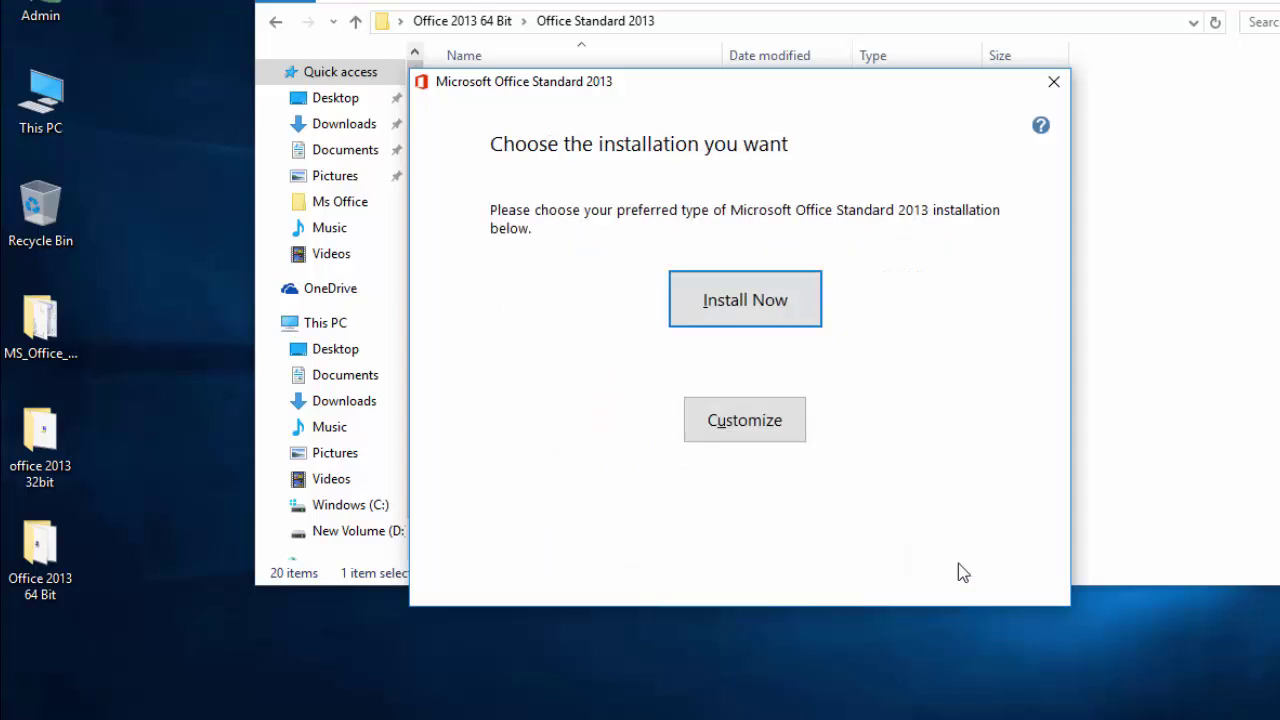
left_click(766, 304)
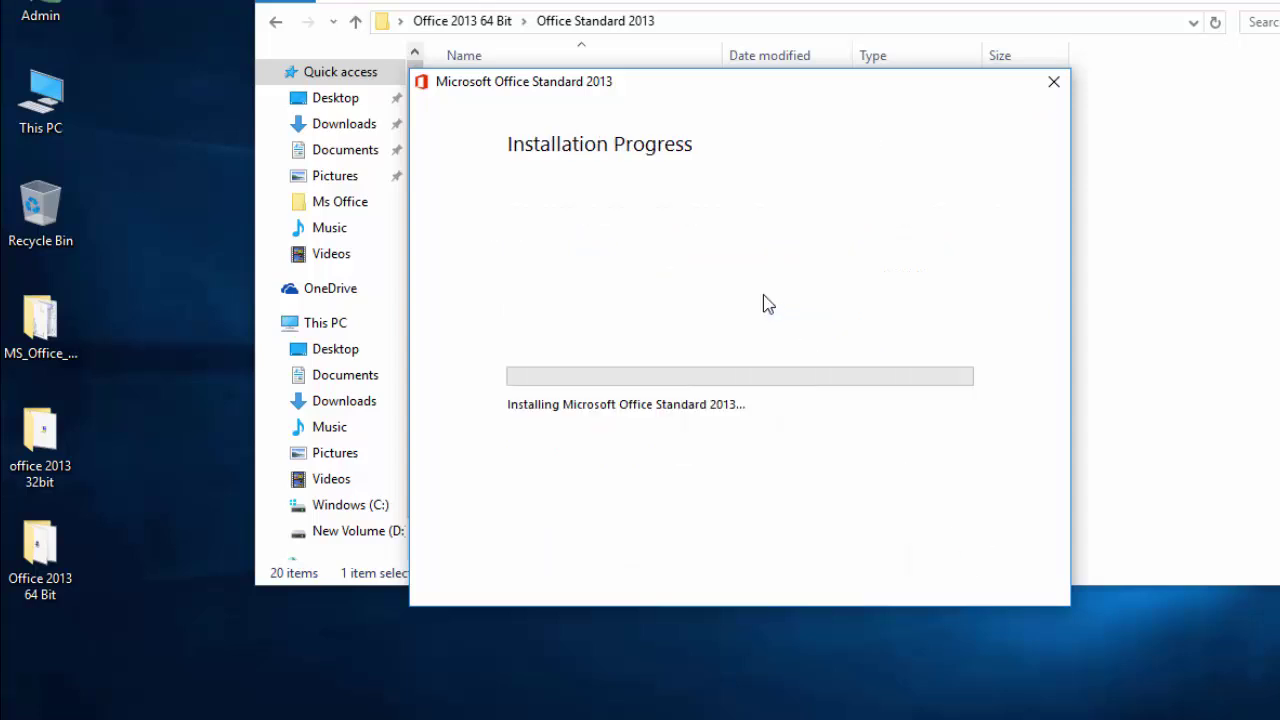